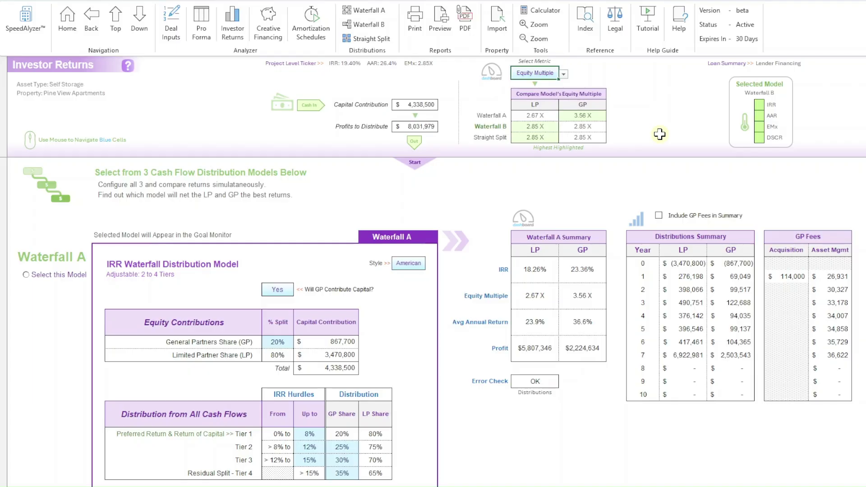
View the Waterfall B and Straight Split distribution models and return to the Waterfall A model
{"action": "left_click", "coordinate": [368, 24]}
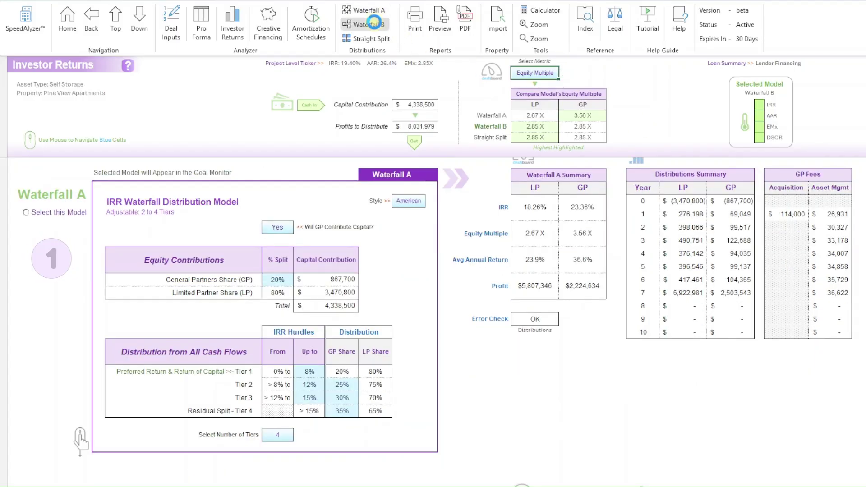
{"action": "left_click", "coordinate": [367, 38]}
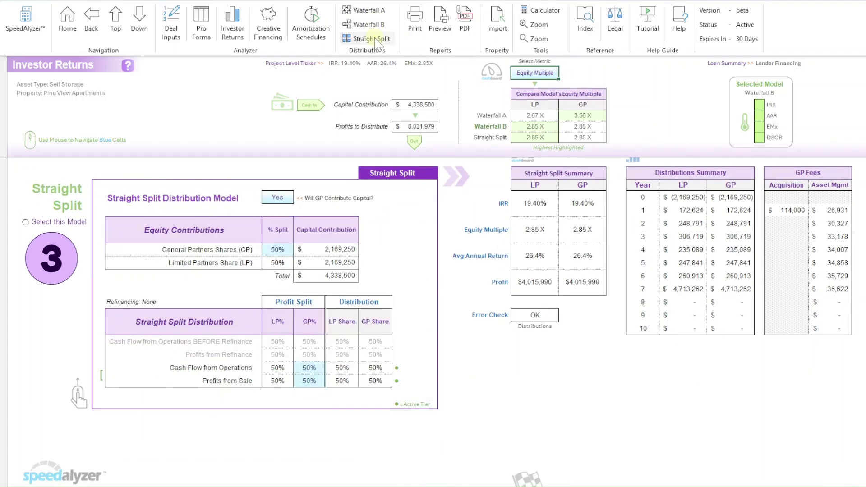
{"action": "left_click", "coordinate": [374, 13]}
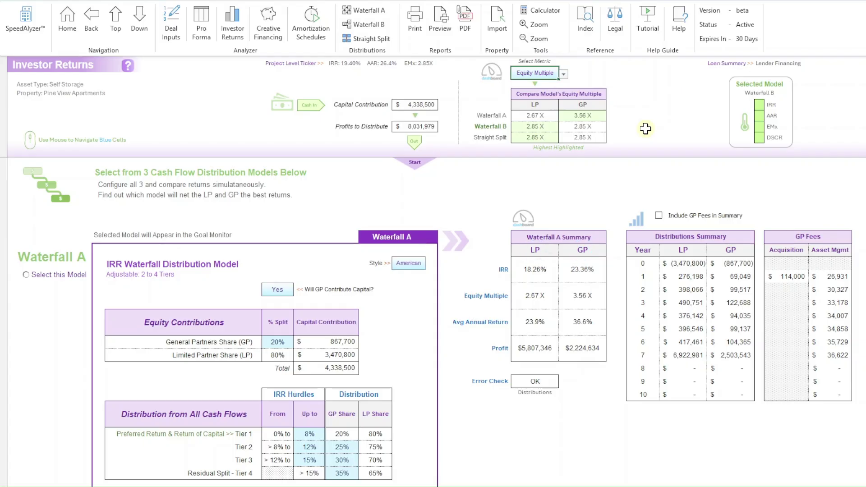
{"action": "left_click", "coordinate": [363, 10]}
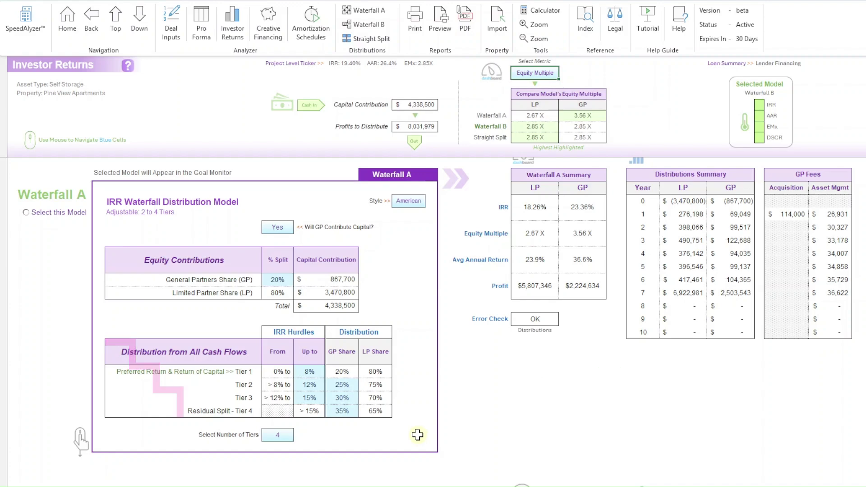
Try Waterfall A with 2 and 3 tiers, and return its number of tiers to 4
{"action": "left_click", "coordinate": [288, 436]}
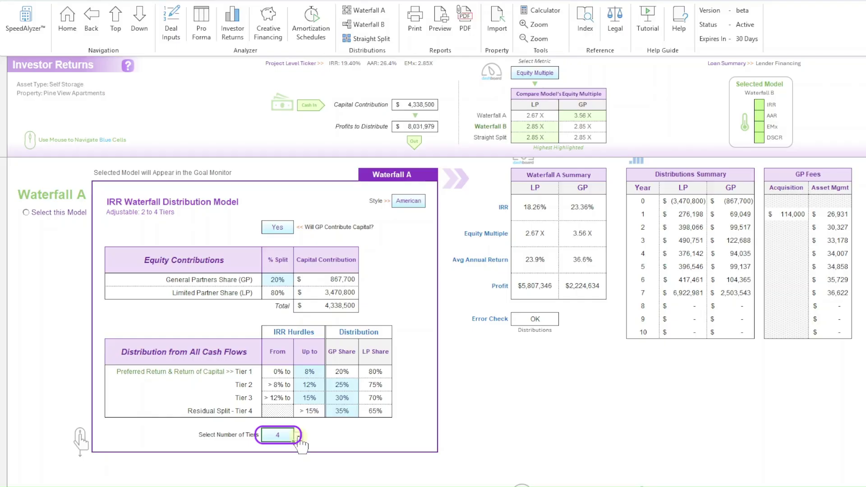
{"action": "left_click", "coordinate": [298, 436]}
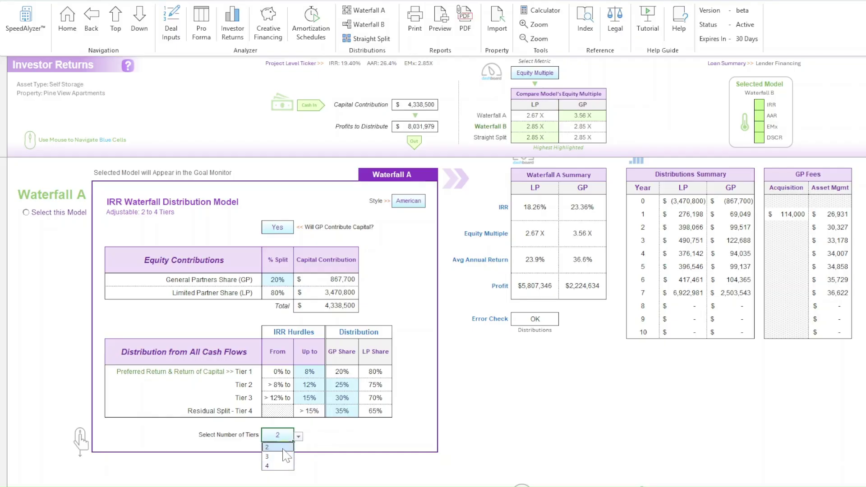
{"action": "left_click", "coordinate": [277, 447]}
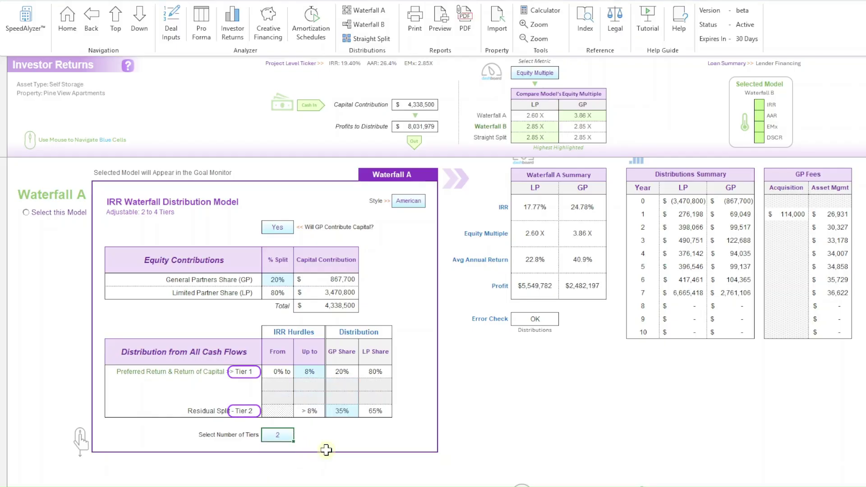
{"action": "left_click", "coordinate": [298, 437]}
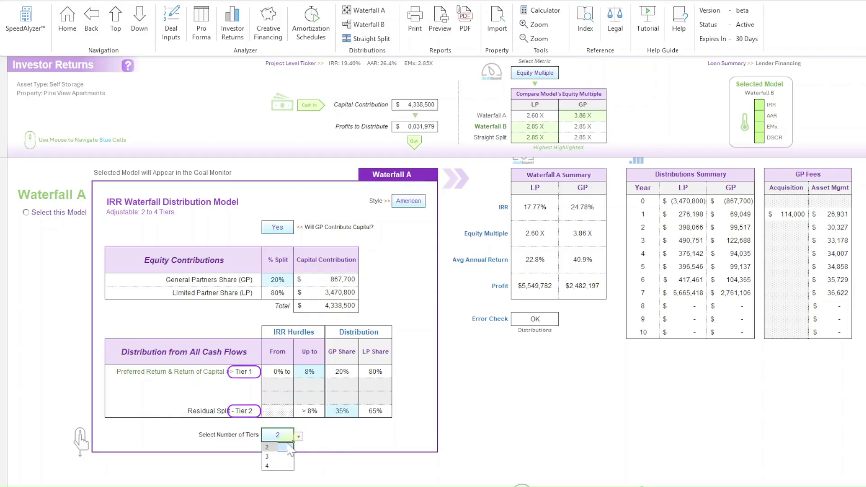
{"action": "left_click", "coordinate": [277, 456]}
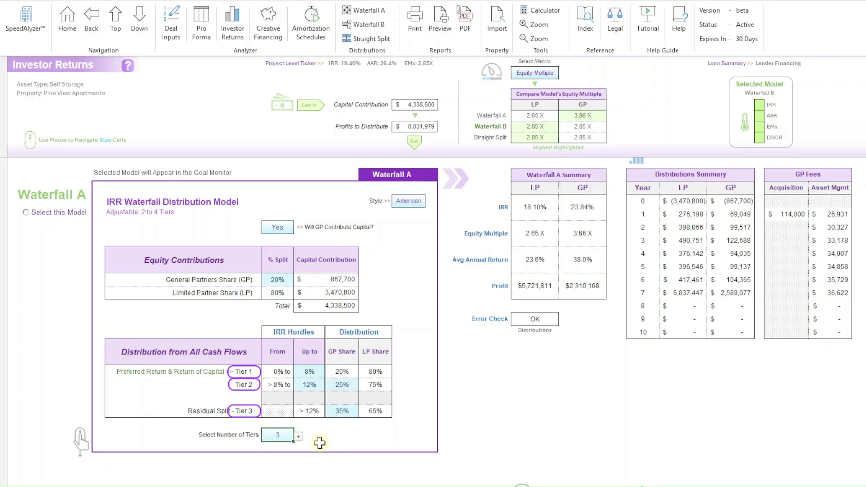
{"action": "left_click", "coordinate": [298, 437]}
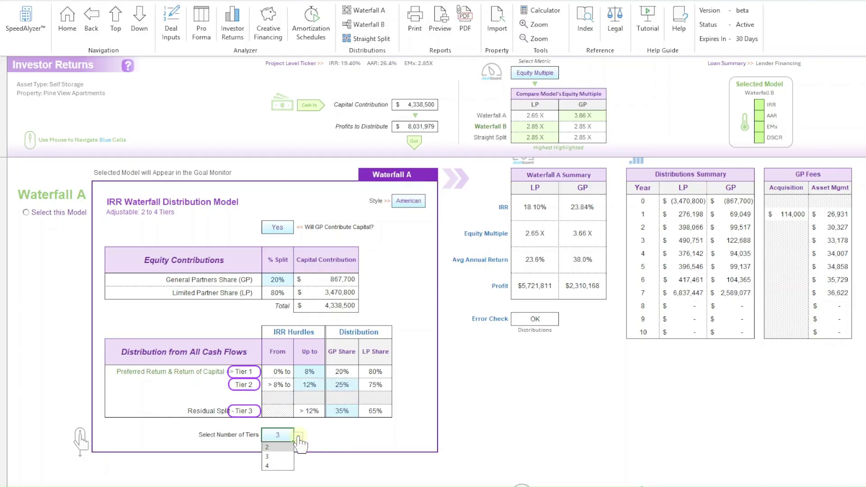
{"action": "left_click", "coordinate": [273, 465]}
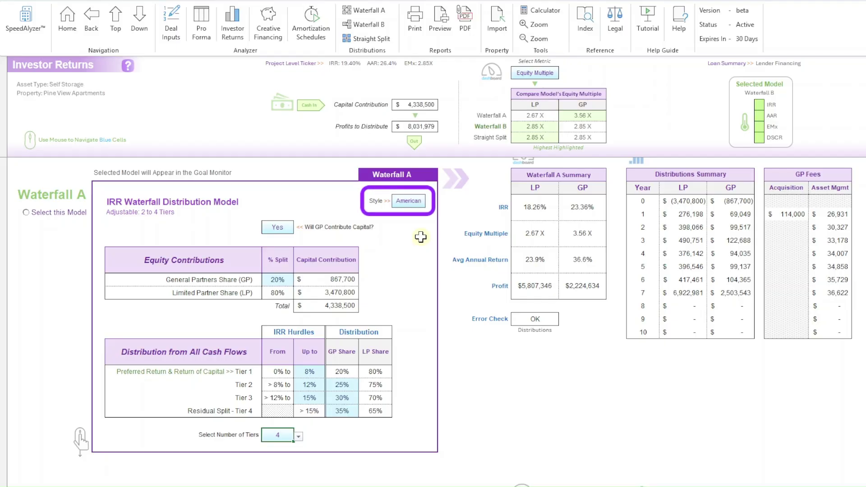
Change the Waterfall A distribution style to European
{"action": "left_click", "coordinate": [417, 201]}
{"action": "left_click", "coordinate": [430, 203]}
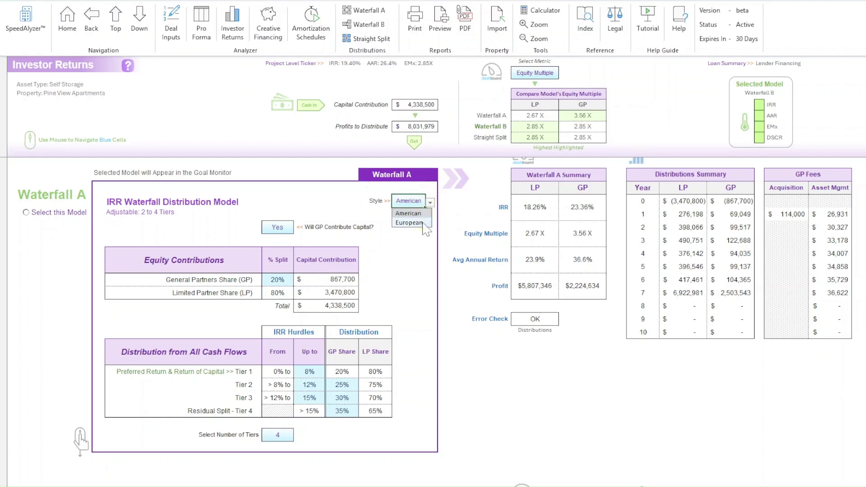
{"action": "left_click", "coordinate": [418, 234]}
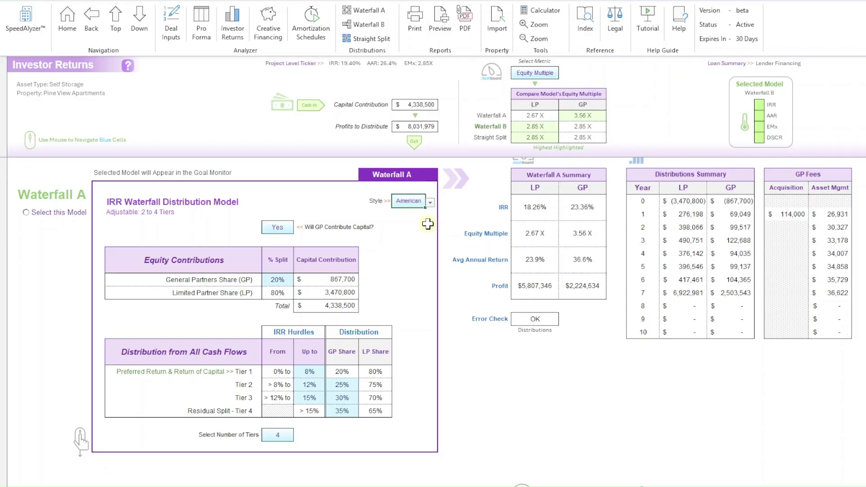
{"action": "left_click", "coordinate": [430, 203]}
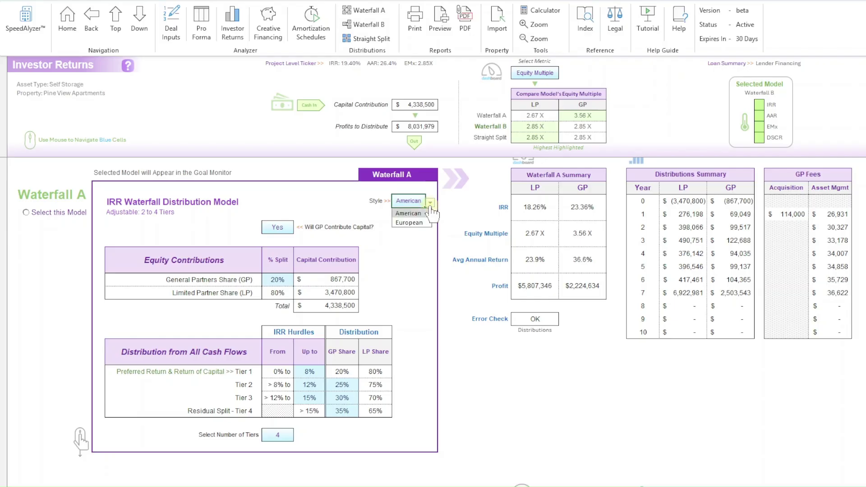
{"action": "left_click", "coordinate": [411, 222]}
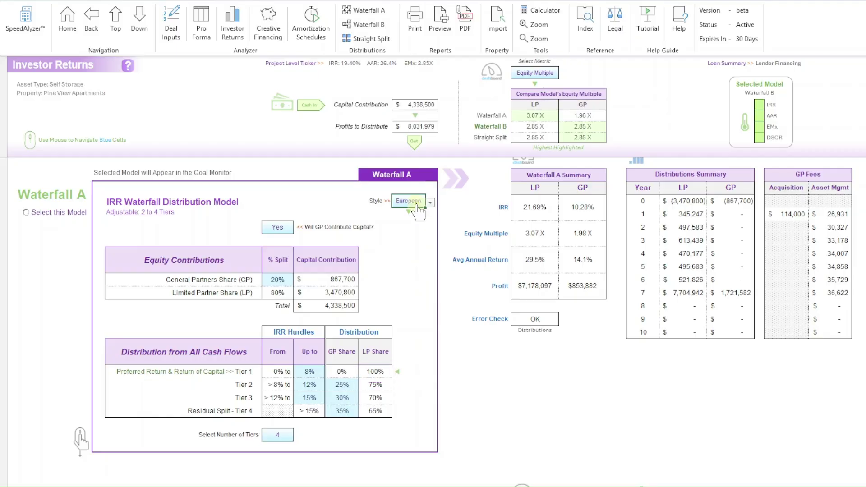
Switch the Waterfall A distribution style back to American
{"action": "left_click", "coordinate": [429, 203]}
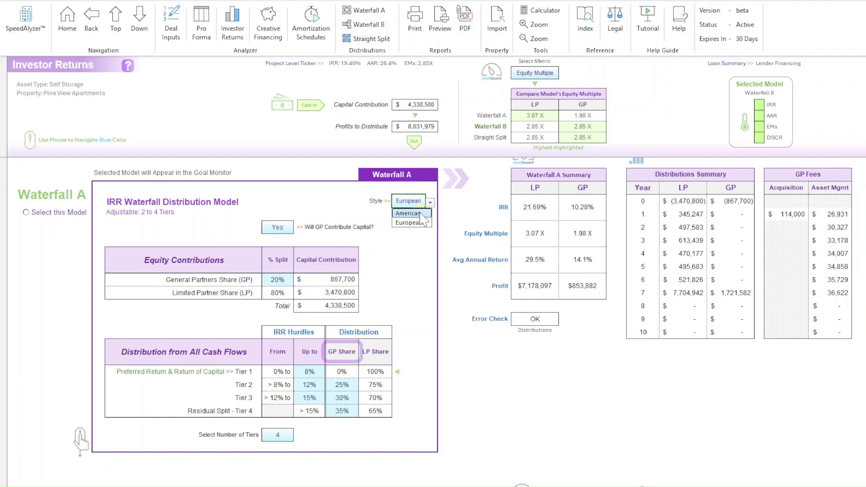
{"action": "left_click", "coordinate": [419, 213]}
{"action": "left_click", "coordinate": [419, 214]}
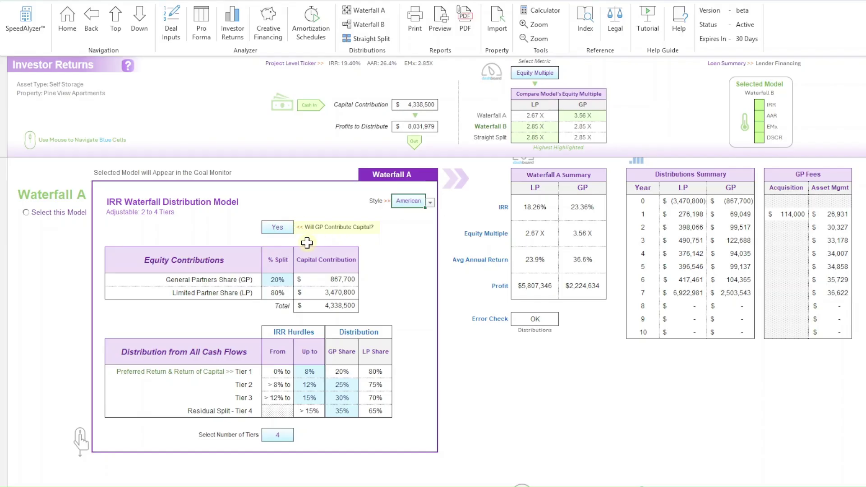
Set whether the GP will contribute capital in Waterfall A to No
{"action": "left_click", "coordinate": [289, 227]}
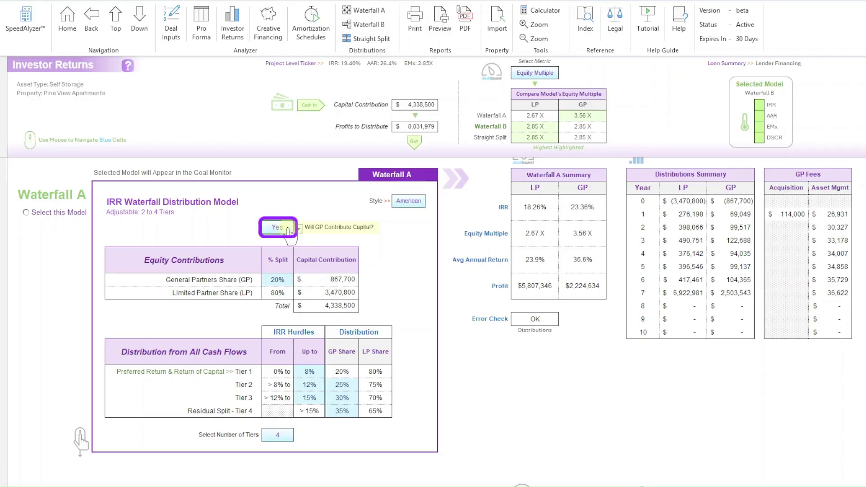
{"action": "left_click", "coordinate": [298, 229]}
{"action": "left_click", "coordinate": [280, 249]}
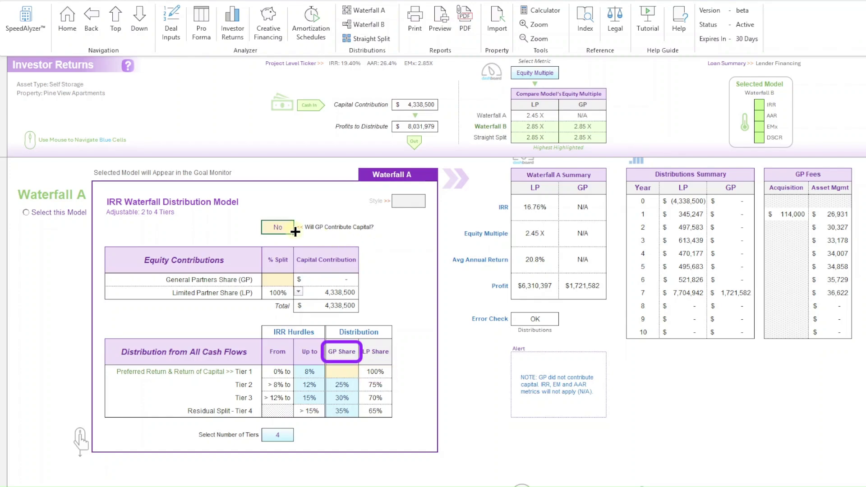
Set the GP capital contribution option in Waterfall A back to Yes
{"action": "left_click", "coordinate": [288, 227]}
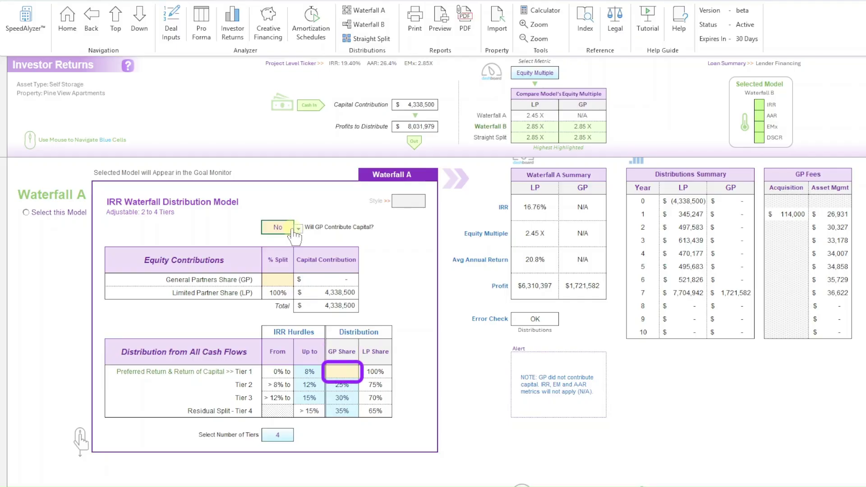
{"action": "left_click", "coordinate": [298, 229]}
{"action": "left_click", "coordinate": [270, 240]}
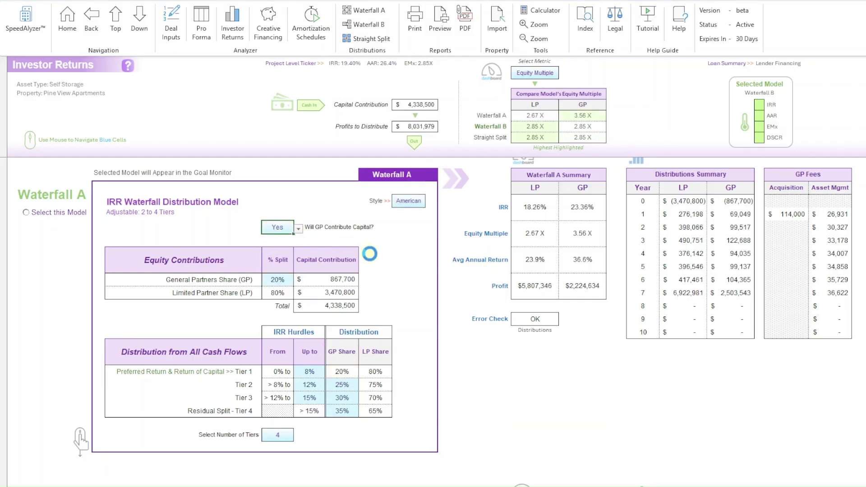
Include the GP fees in the Waterfall A summary and choose Waterfall A as the selected model
{"action": "scroll", "coordinate": [494, 374], "scroll_direction": "up", "scroll_amount": 1}
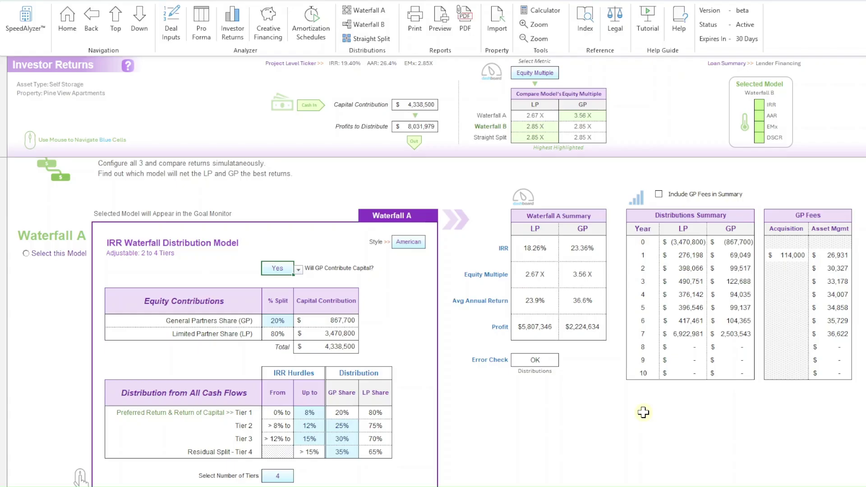
{"action": "left_click", "coordinate": [658, 195]}
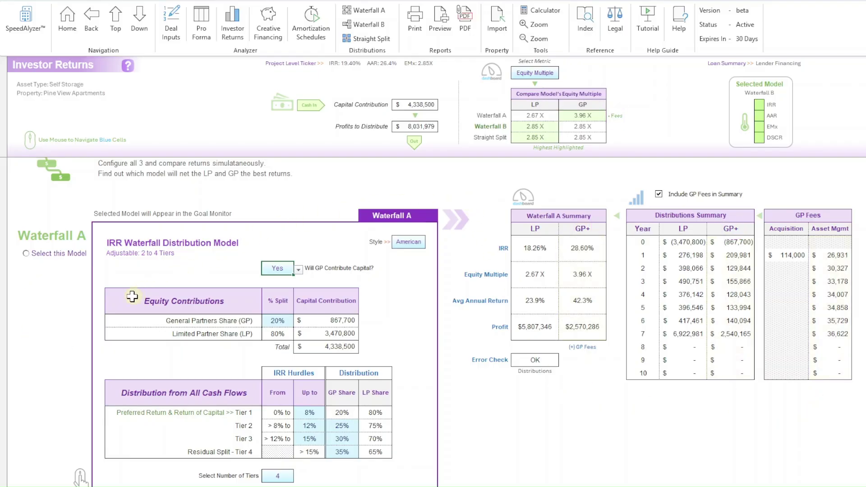
{"action": "left_click", "coordinate": [26, 253]}
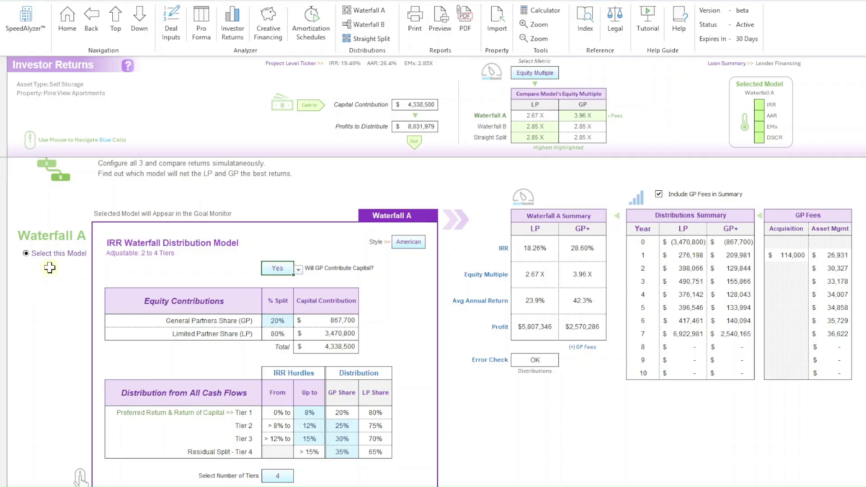
Review the Waterfall B model with GP catch-up and go to the Straight Split distribution model
{"action": "left_click", "coordinate": [369, 27]}
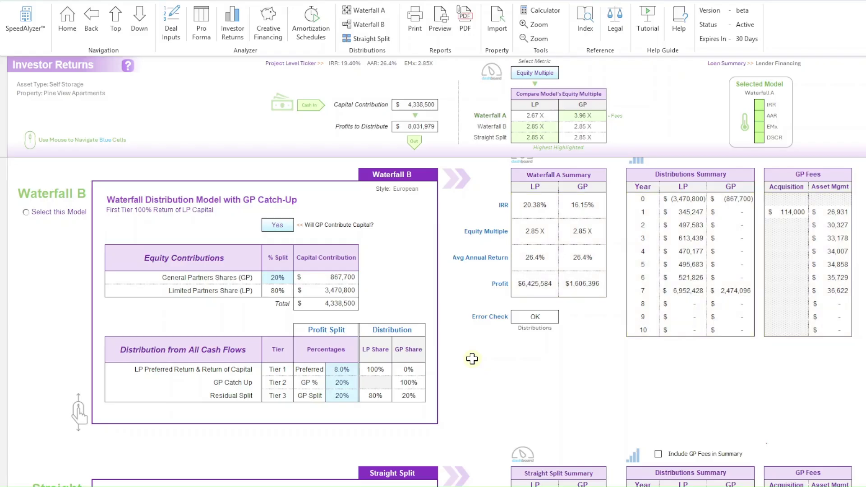
{"action": "left_click", "coordinate": [378, 40]}
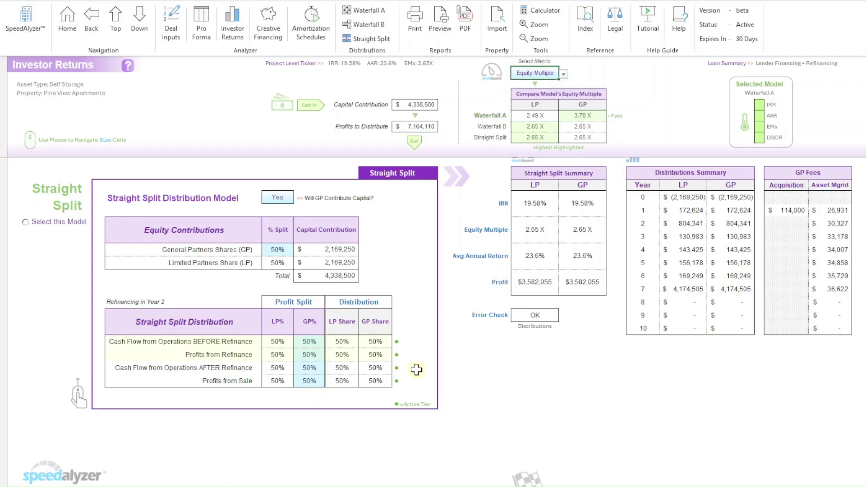
Include the GP fees in the Straight Split summary and set the general partners' equity contribution share to 20%
{"action": "mouse_move", "coordinate": [419, 353]}
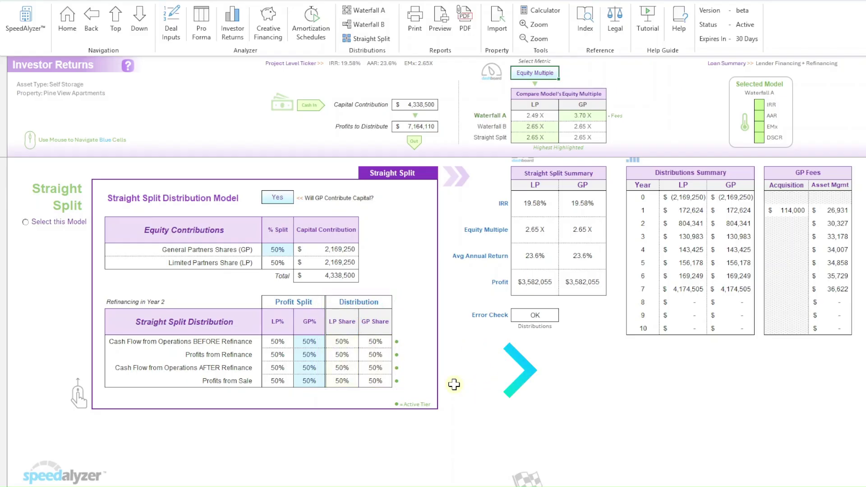
{"action": "scroll", "coordinate": [454, 384], "scroll_direction": "up", "scroll_amount": 1}
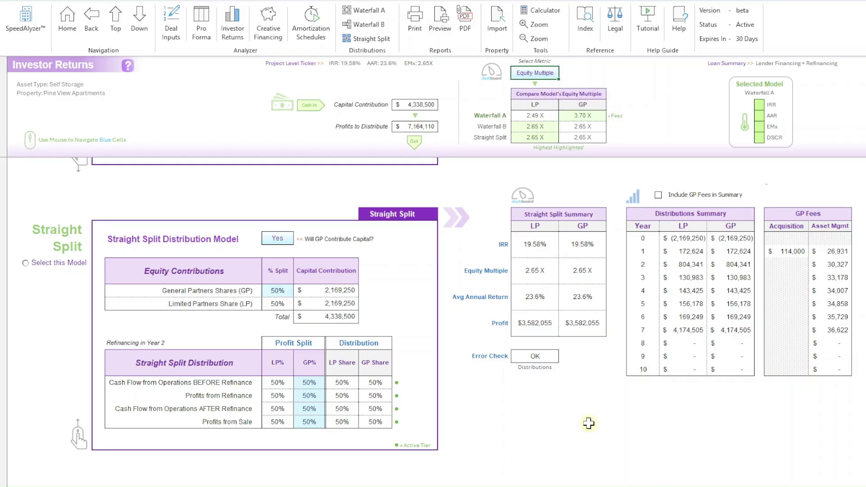
{"action": "left_click", "coordinate": [657, 196]}
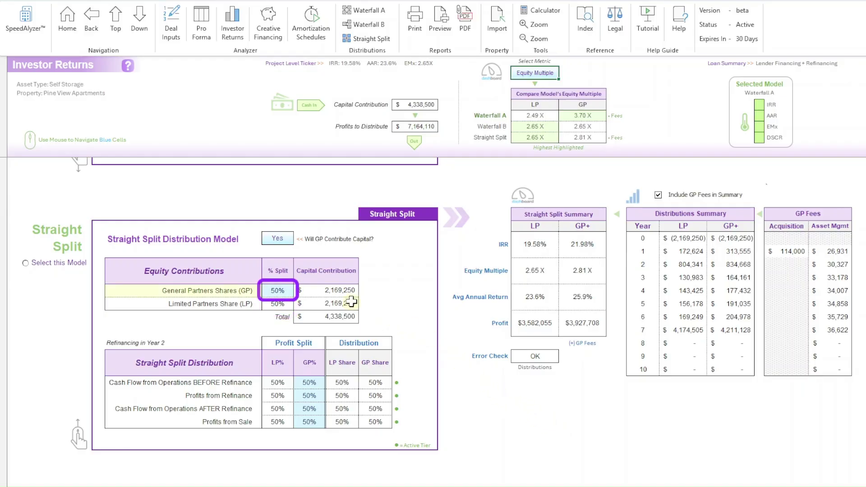
{"action": "type", "text": "20"}
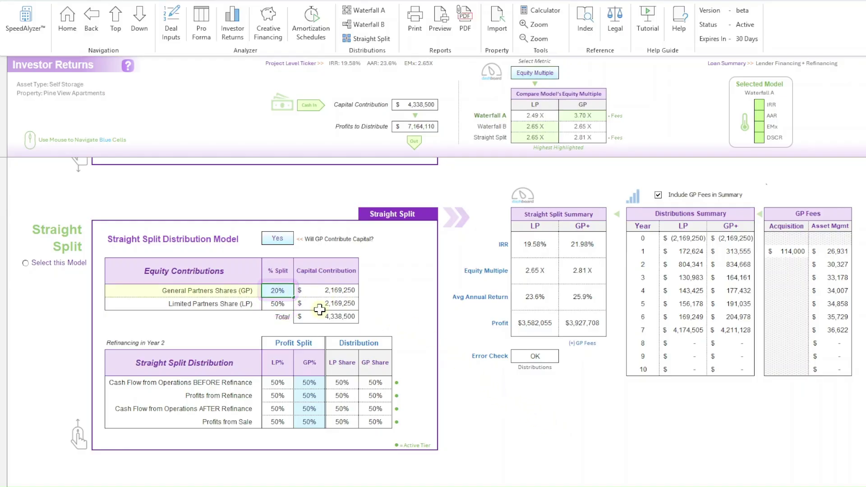
{"action": "key", "text": "Return"}
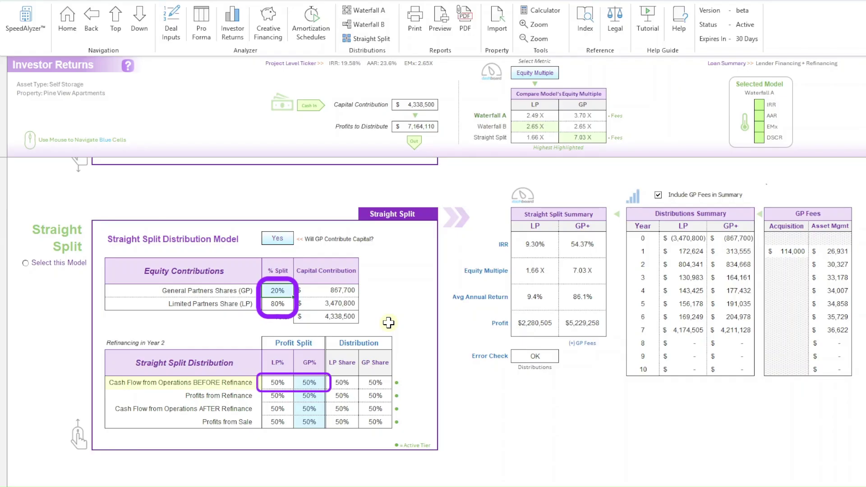
Set the Straight Split GP profit percentage to 20% for both Profits from Refinance and Profits from Sale
{"action": "left_click", "coordinate": [319, 394]}
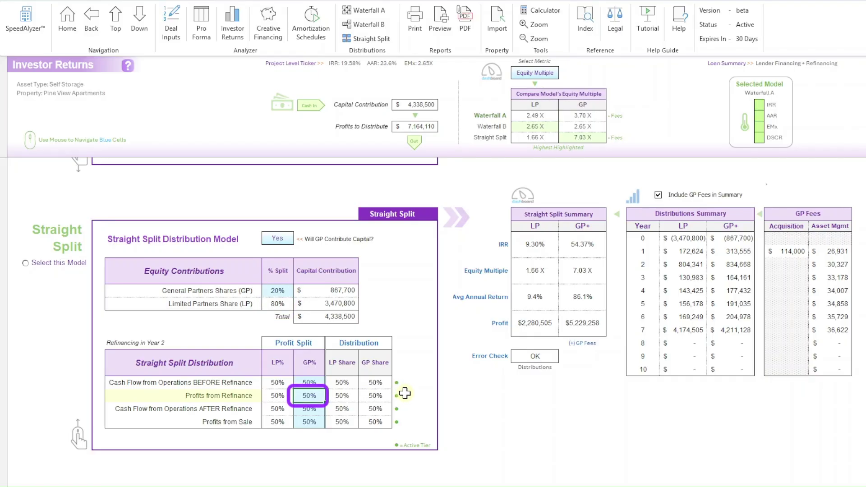
{"action": "left_click", "coordinate": [318, 408]}
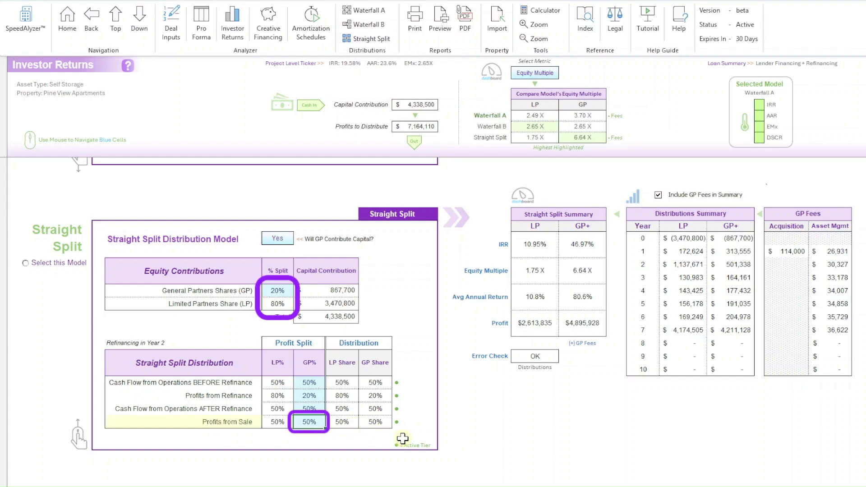
{"action": "type", "text": "20"}
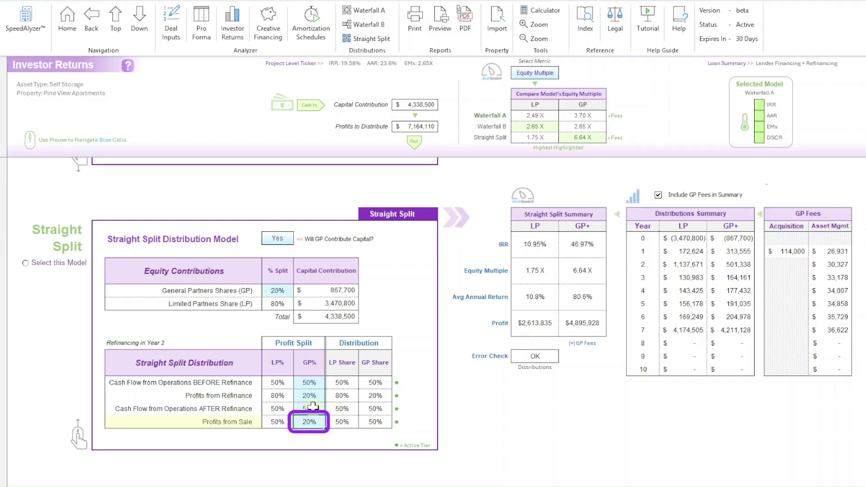
{"action": "left_click", "coordinate": [313, 407]}
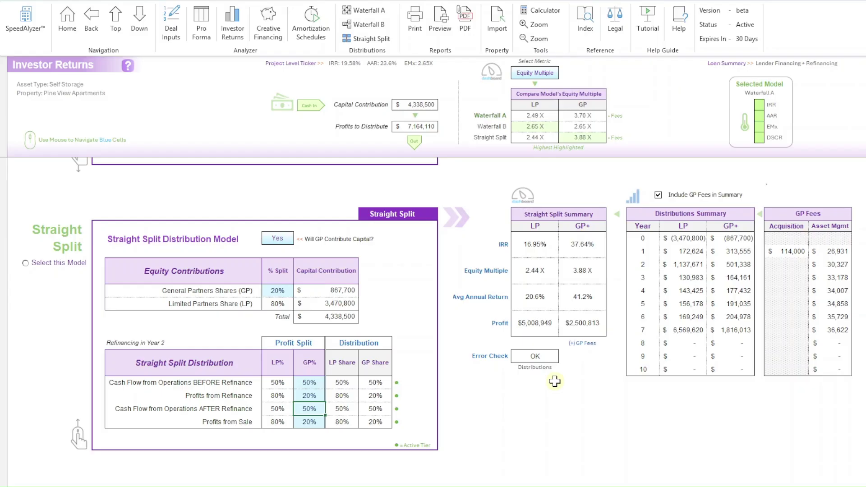
Compare the three models' LP and GP returns by IRR first, and finish with the comparison metric set to Profit
{"action": "scroll", "coordinate": [555, 381], "scroll_direction": "up", "scroll_amount": 15}
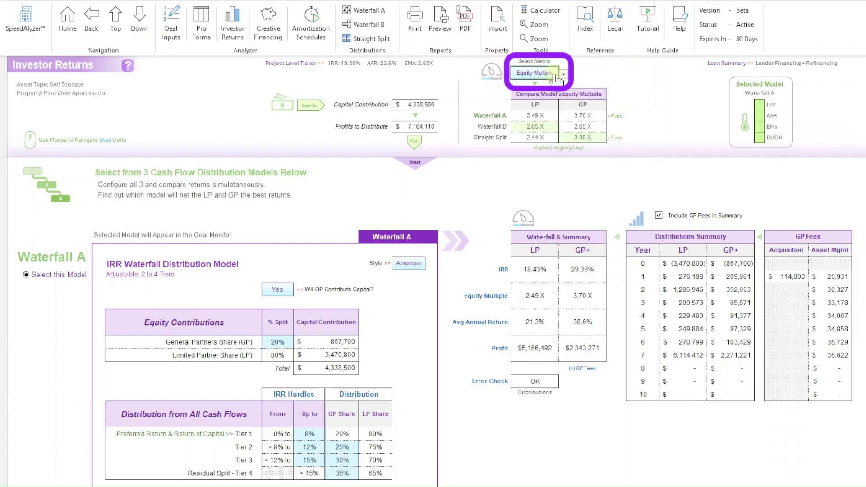
{"action": "left_click", "coordinate": [534, 72]}
{"action": "left_click", "coordinate": [563, 74]}
{"action": "left_click", "coordinate": [547, 86]}
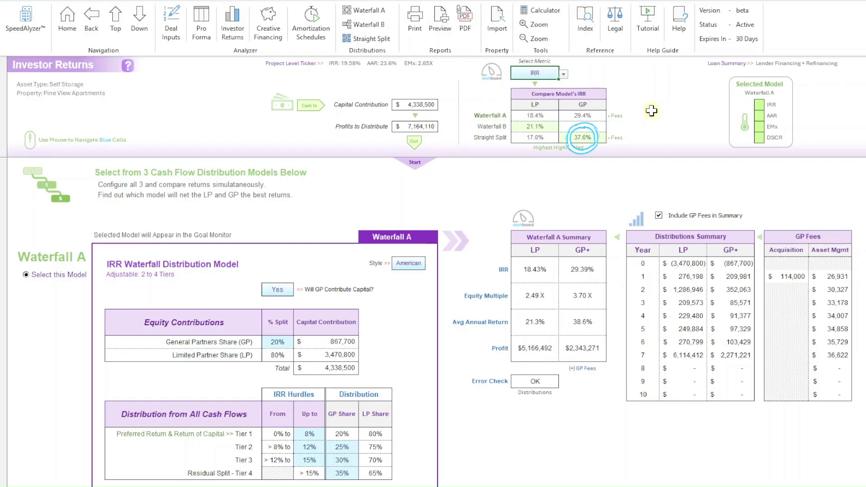
{"action": "left_click", "coordinate": [564, 75]}
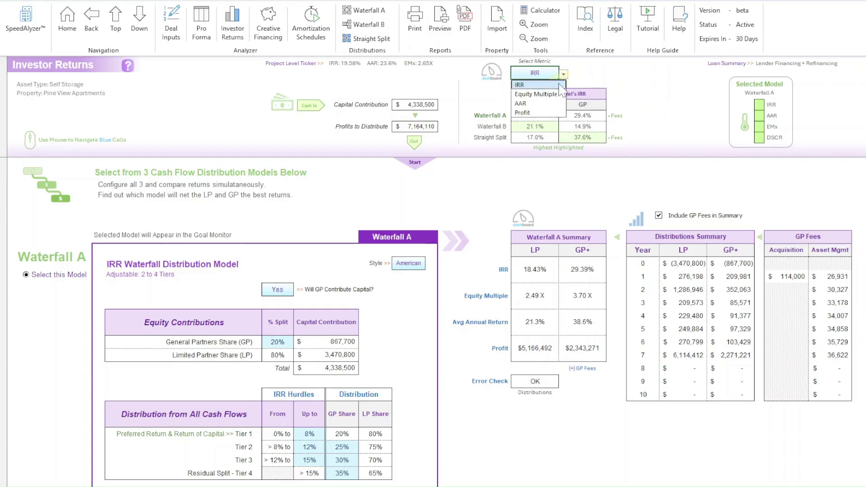
{"action": "left_click", "coordinate": [524, 112]}
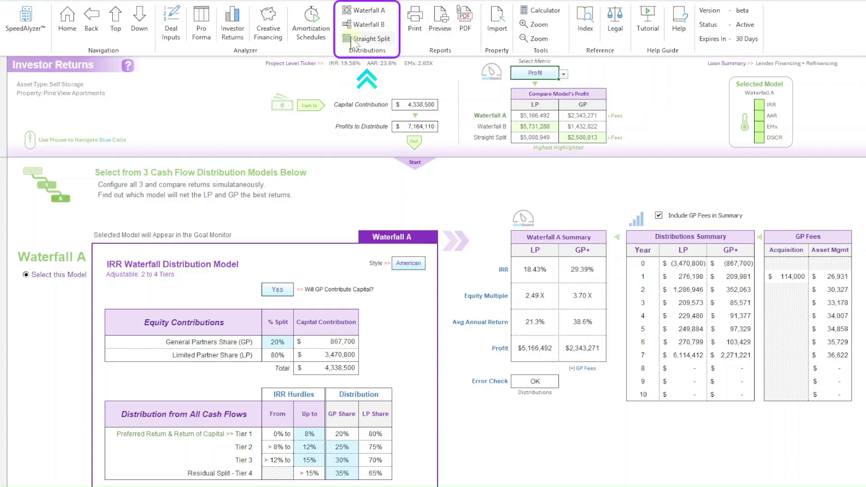
Look through the Waterfall A, Waterfall B and Straight Split distribution models in turn and return to Waterfall A
{"action": "left_click", "coordinate": [369, 13]}
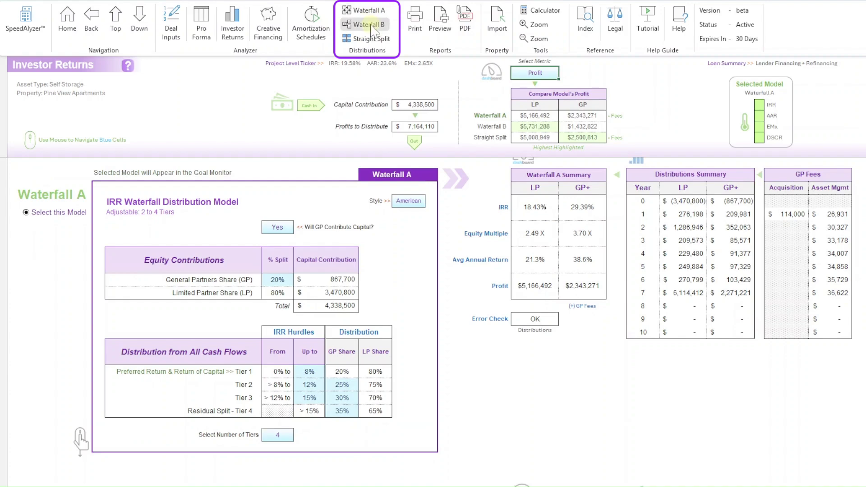
{"action": "left_click", "coordinate": [369, 25]}
{"action": "left_click", "coordinate": [372, 39]}
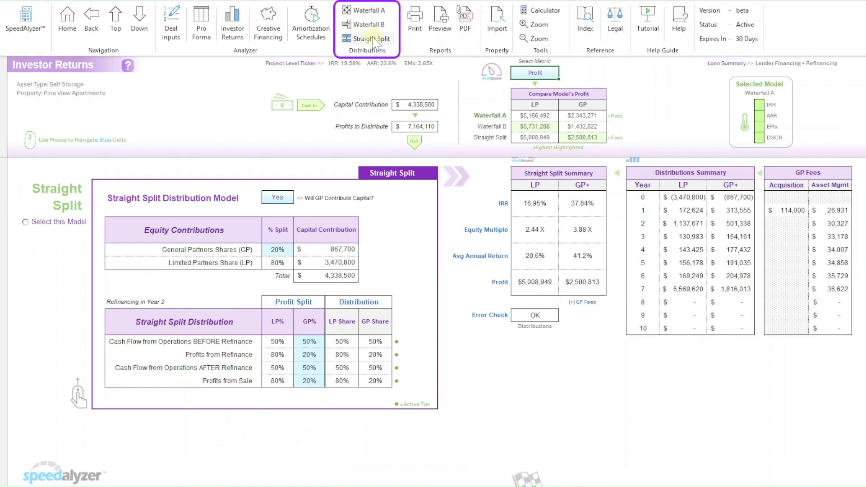
{"action": "left_click", "coordinate": [374, 11]}
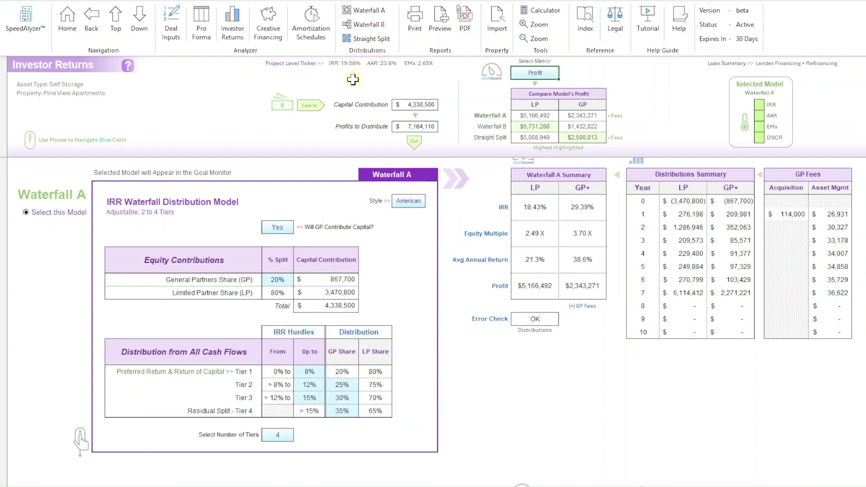